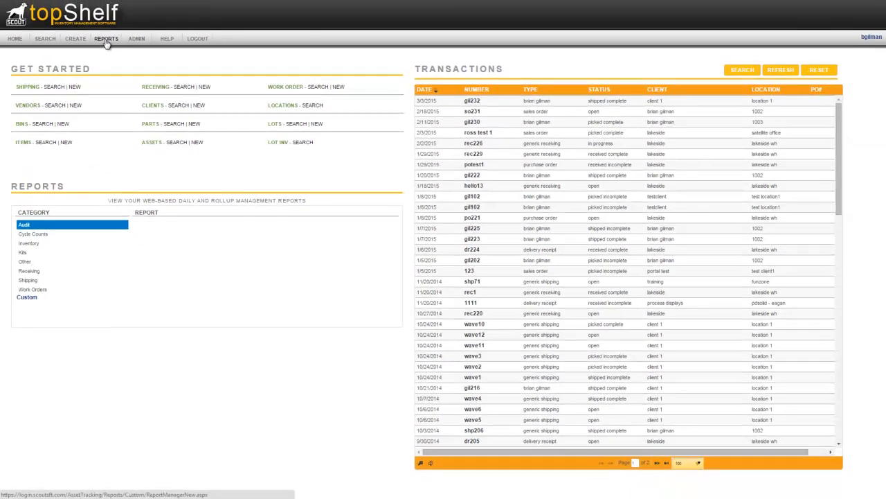
# Step: Open the custom reports and browse the categories from Audit through Shipping to see which reports each one offers
pyautogui.click(161, 42)
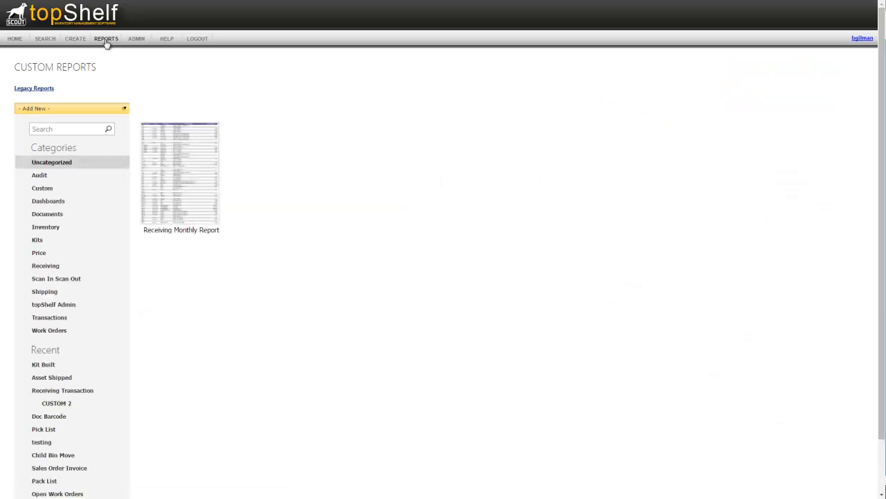
pyautogui.click(50, 174)
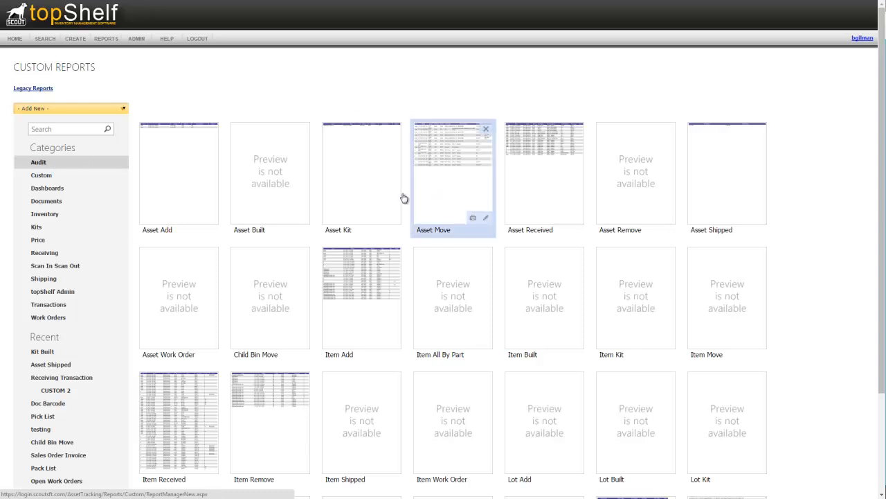
pyautogui.click(35, 180)
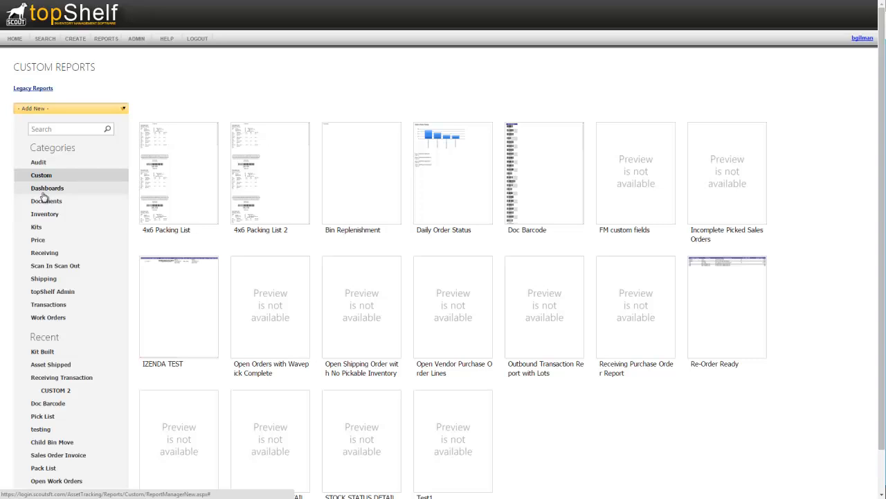
pyautogui.click(43, 194)
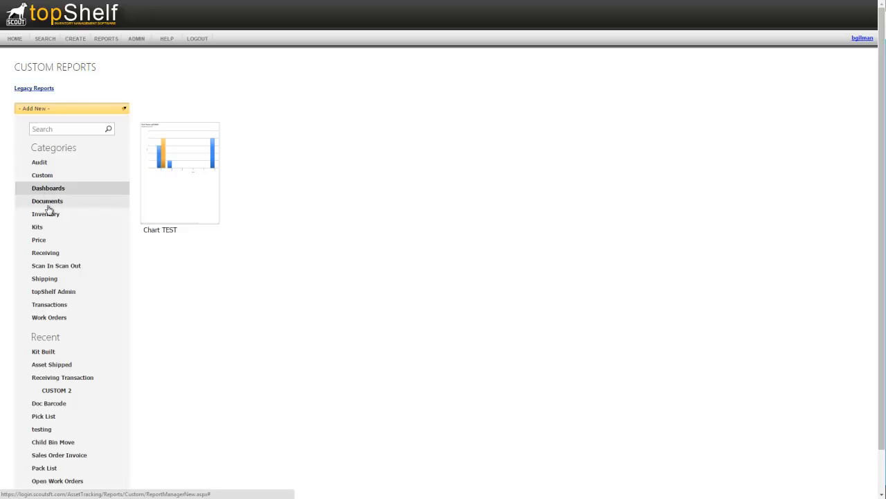
pyautogui.click(50, 204)
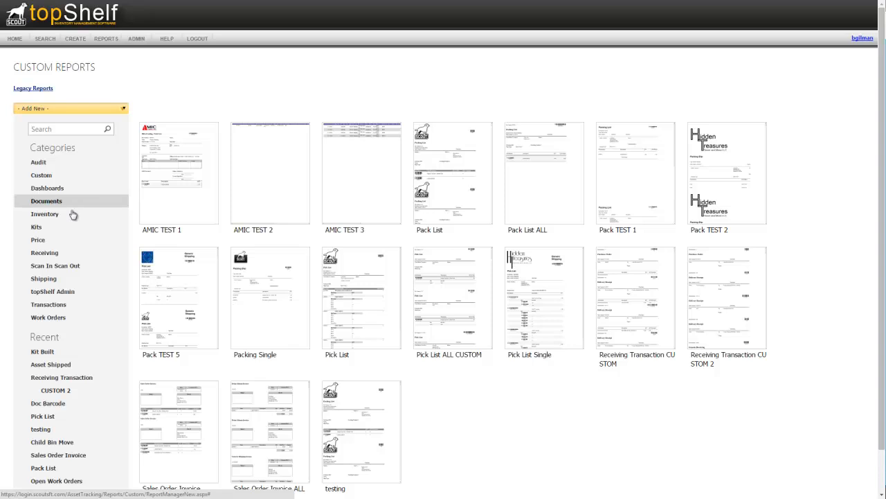
pyautogui.click(69, 214)
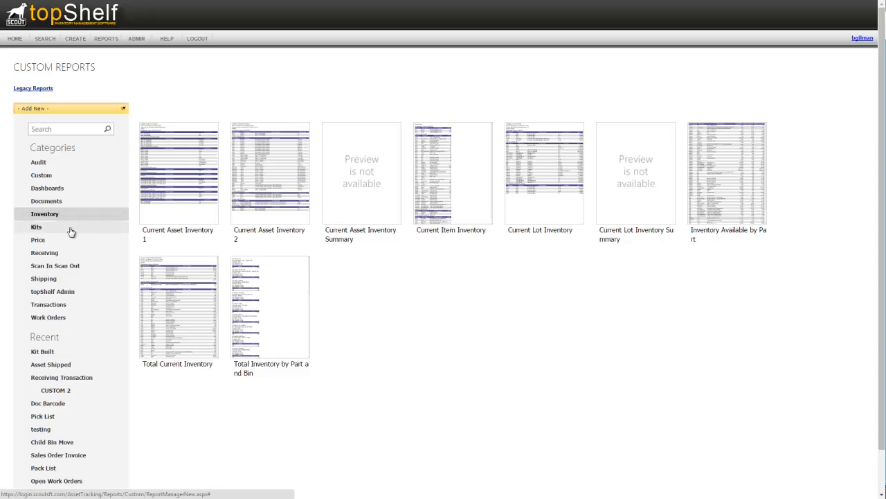
pyautogui.click(71, 232)
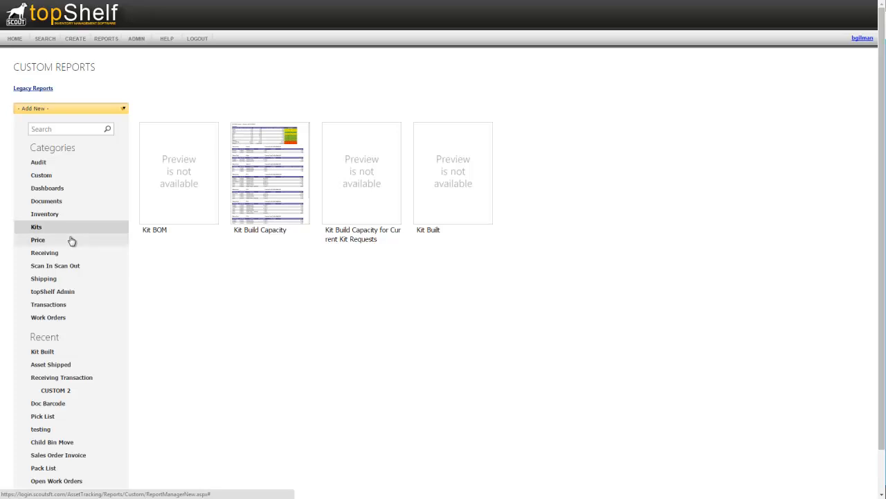
pyautogui.click(71, 240)
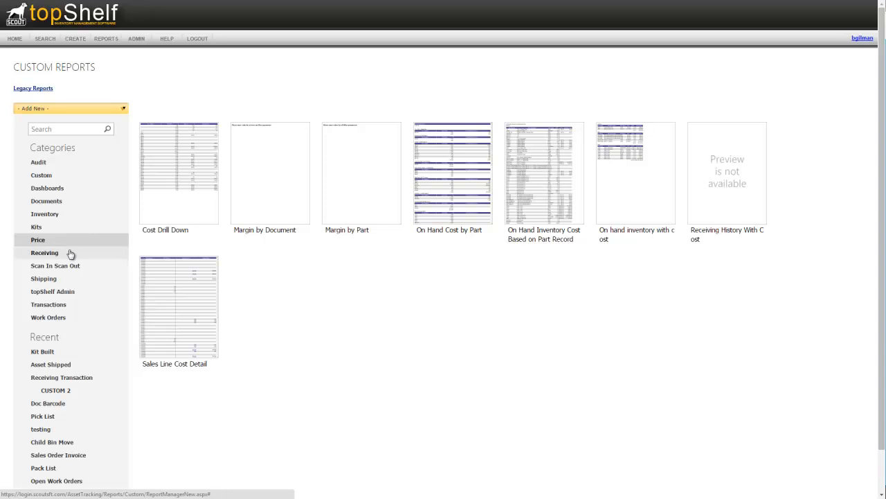
pyautogui.click(70, 253)
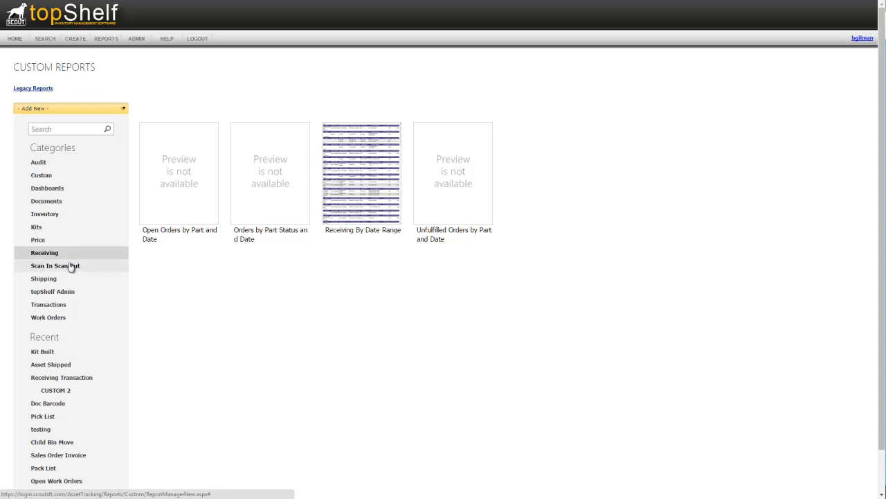
pyautogui.click(71, 267)
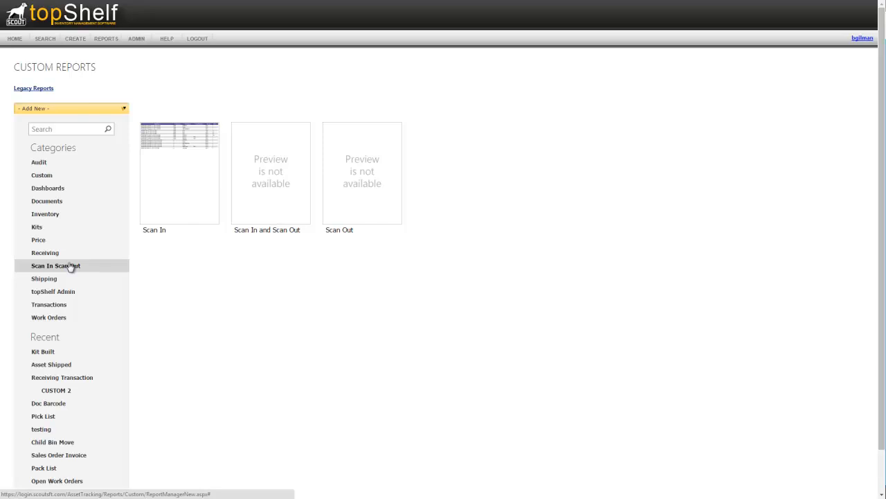
pyautogui.click(70, 280)
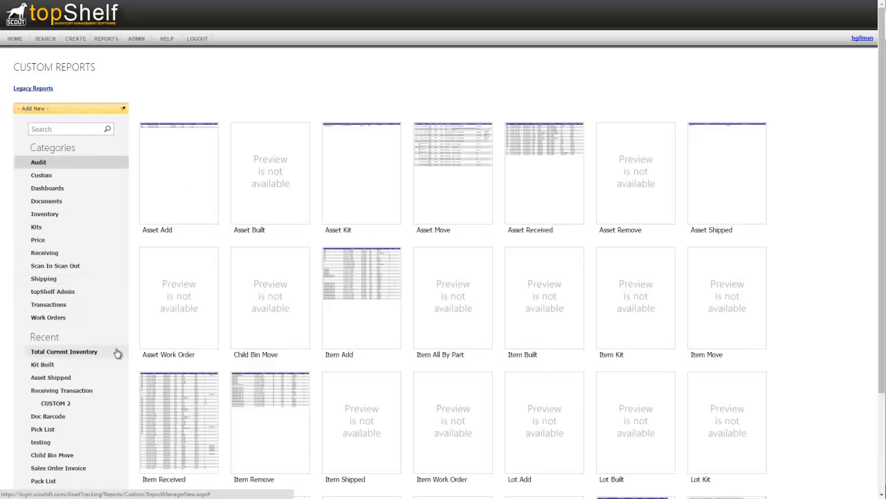
# Step: Open the Total Current Inventory report from the Inventory category and filter its results by part name CDRW1
pyautogui.click(43, 216)
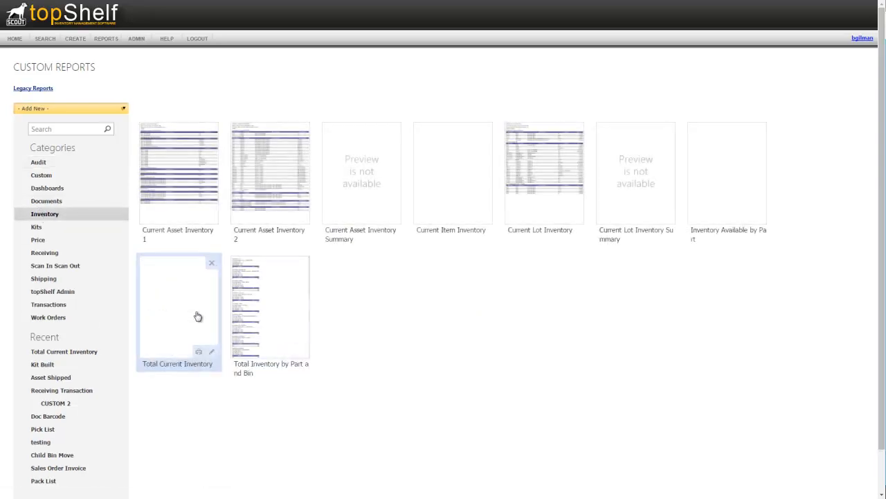
pyautogui.click(199, 315)
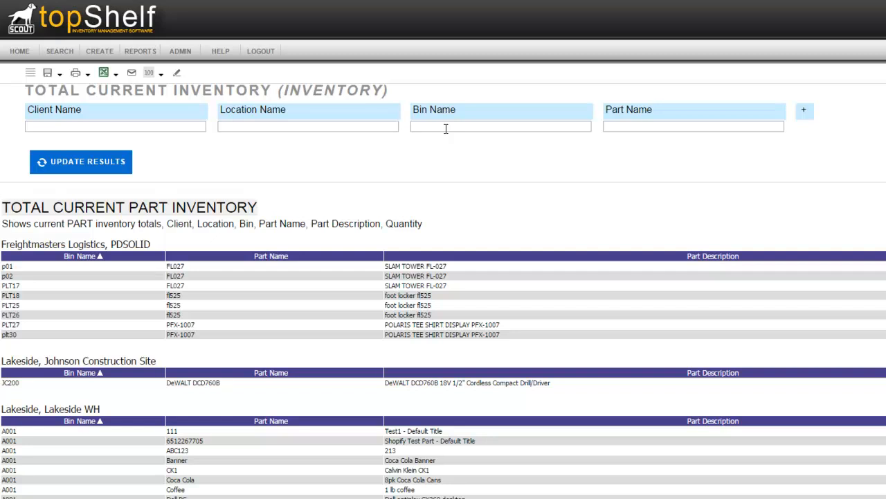
pyautogui.click(616, 129)
pyautogui.write('cdrw1')
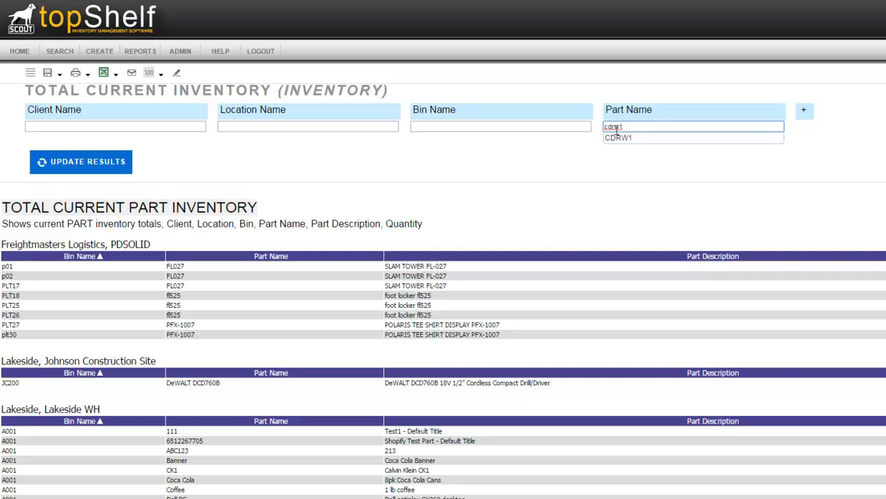
pyautogui.click(623, 138)
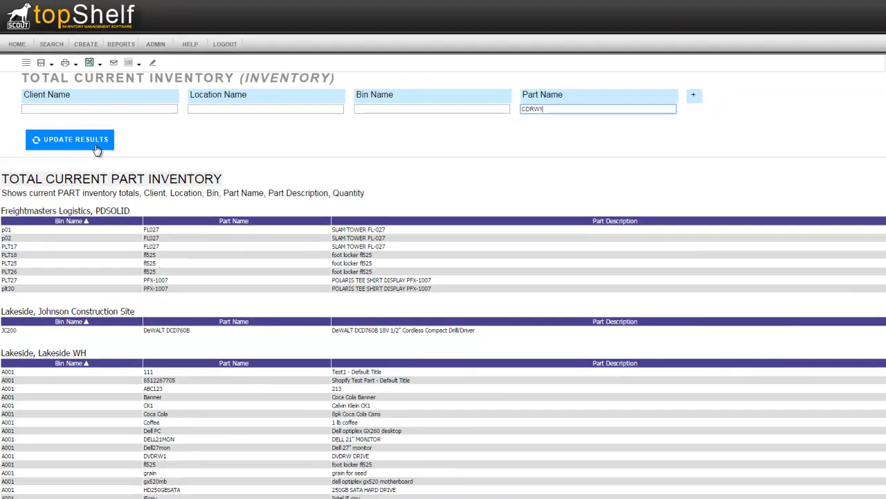
pyautogui.click(111, 170)
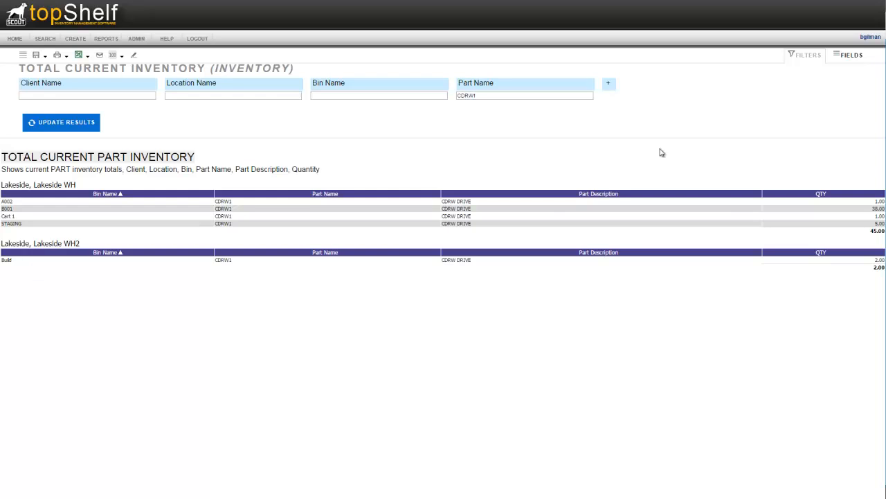
# Step: Add a QTY filter to the Total Current Inventory report
pyautogui.click(609, 87)
pyautogui.click(641, 100)
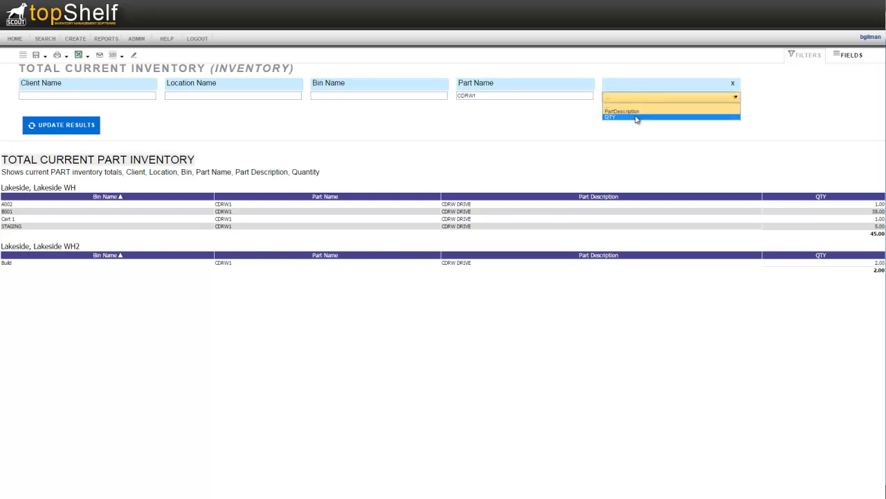
pyautogui.click(637, 117)
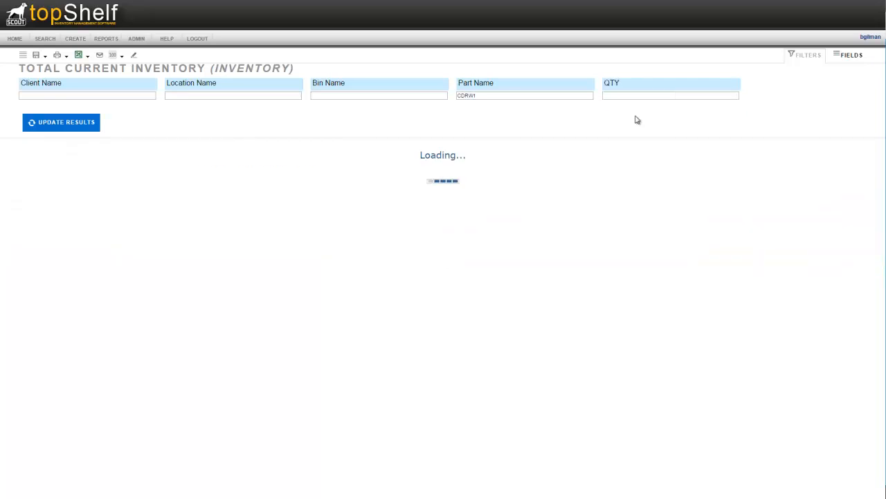
# Step: In the QTY field properties, set the value justification to left and the filter operator to Is Less Than
pyautogui.moveTo(723, 93)
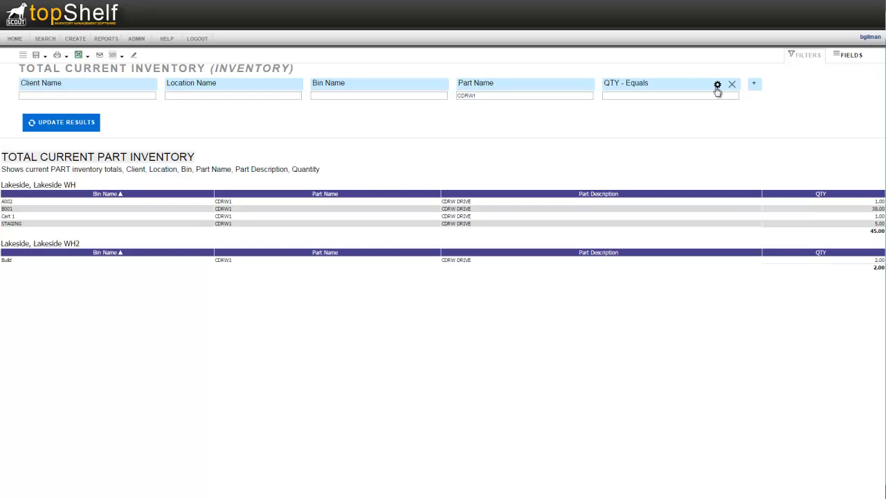
pyautogui.click(718, 86)
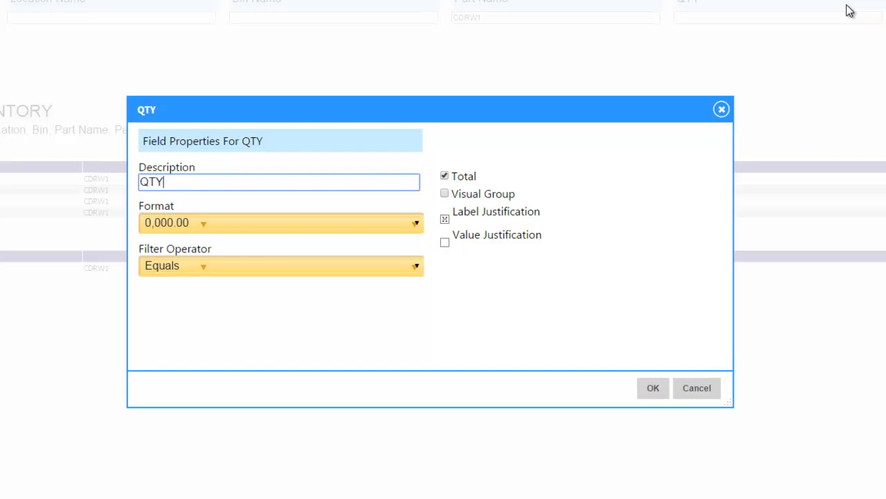
pyautogui.click(282, 222)
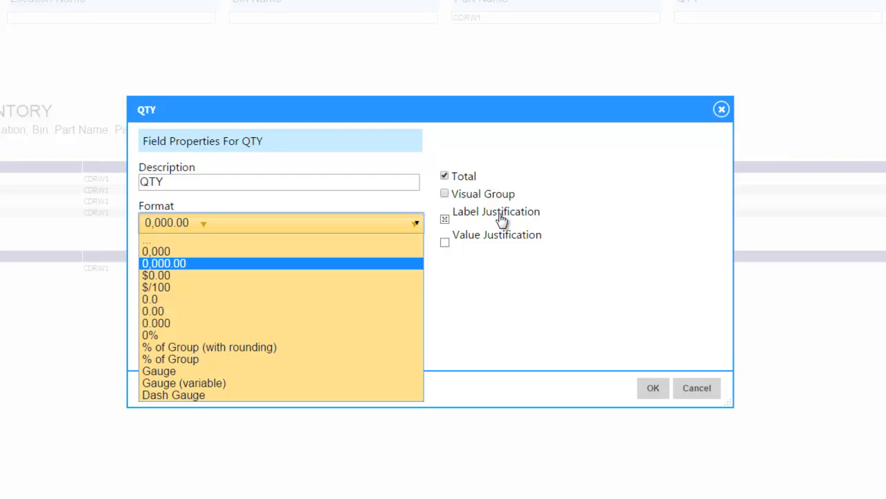
pyautogui.click(502, 244)
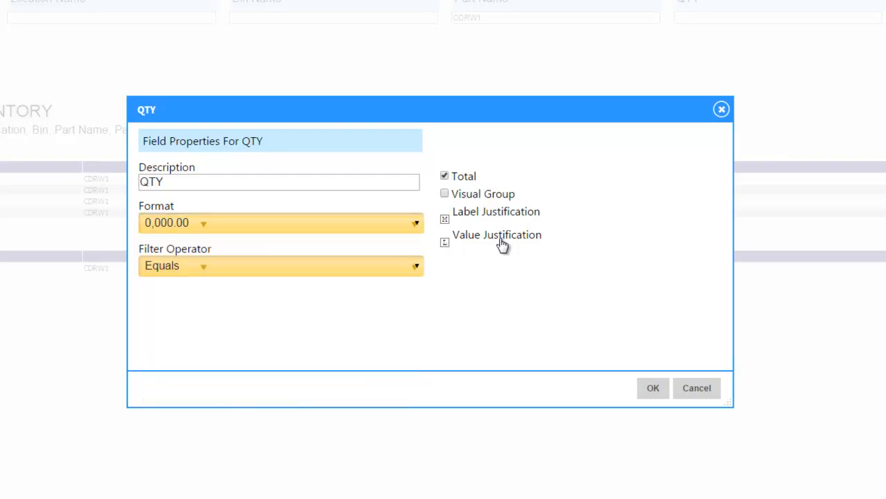
pyautogui.click(301, 272)
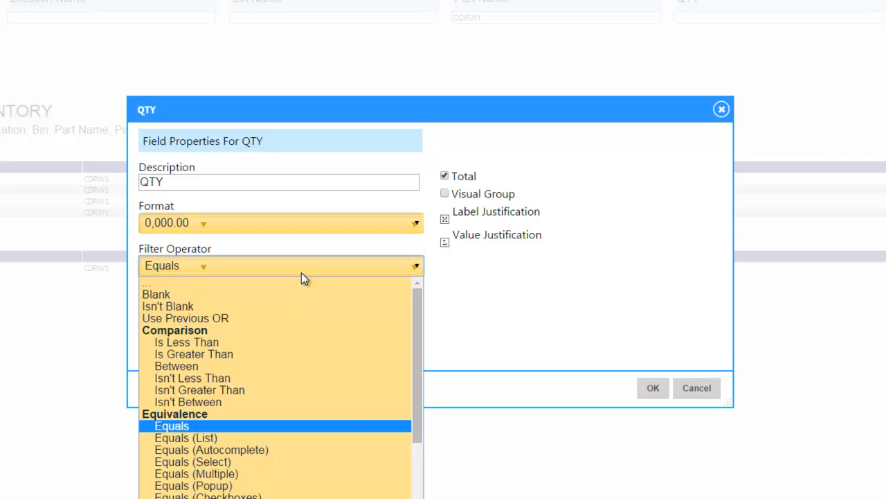
pyautogui.click(292, 342)
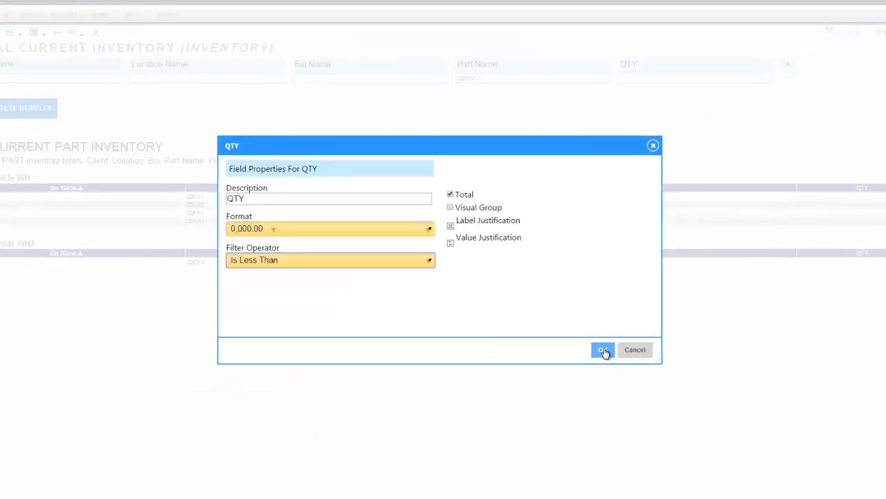
pyautogui.click(610, 355)
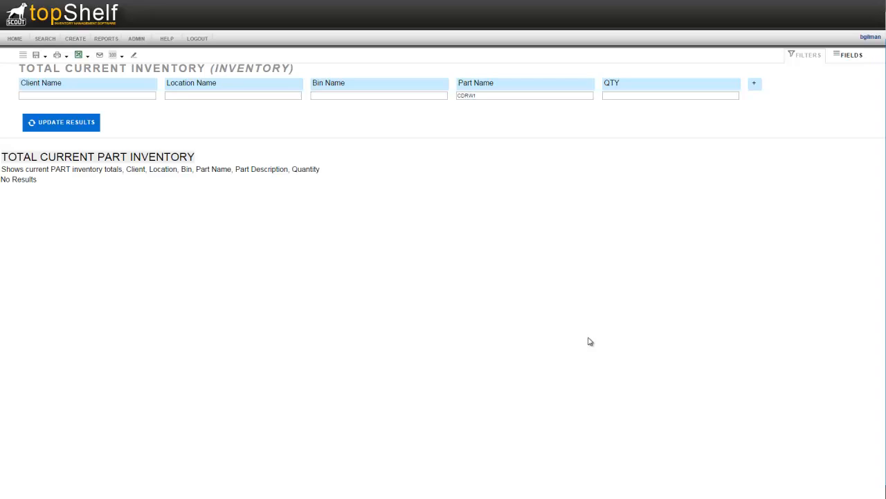
# Step: Set the QTY filter value to 5 and update the report results
pyautogui.click(617, 96)
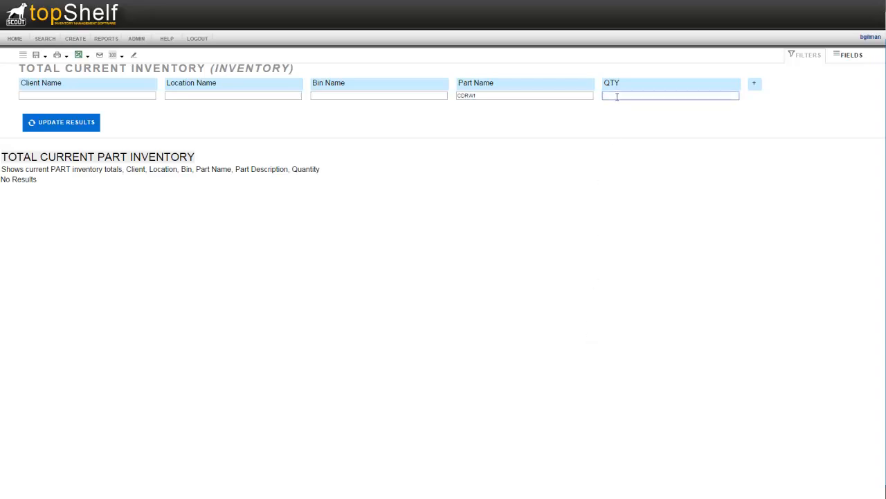
pyautogui.click(47, 127)
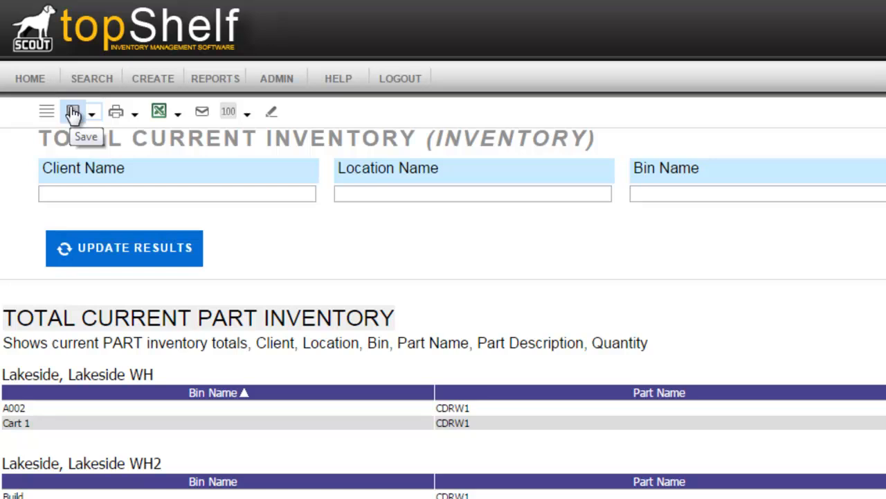
# Step: Review the report's available save, print, export and result-count options
pyautogui.click(91, 115)
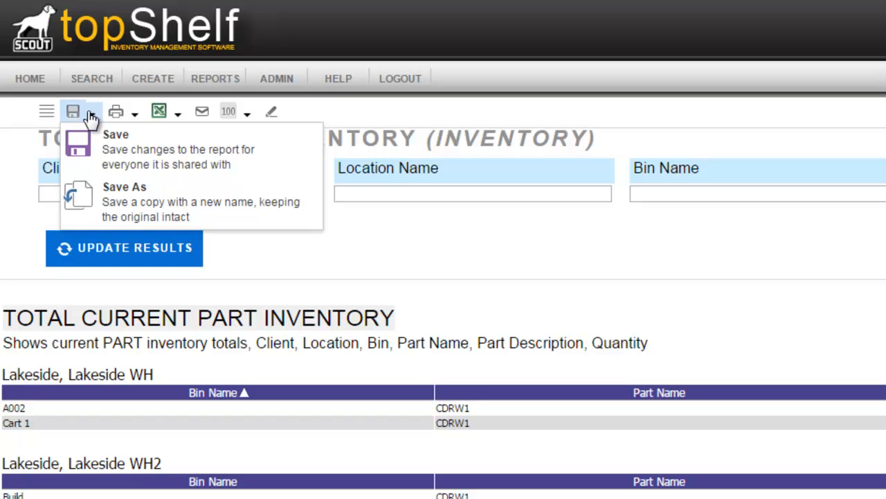
pyautogui.click(342, 268)
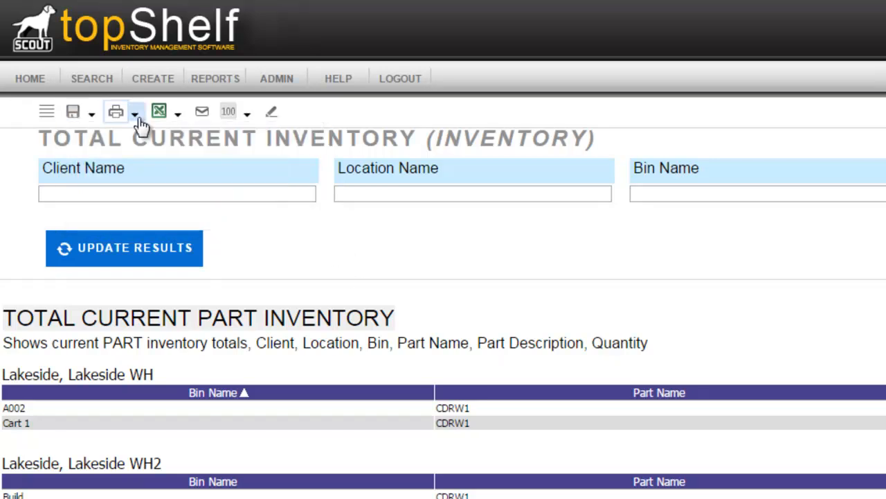
pyautogui.click(139, 122)
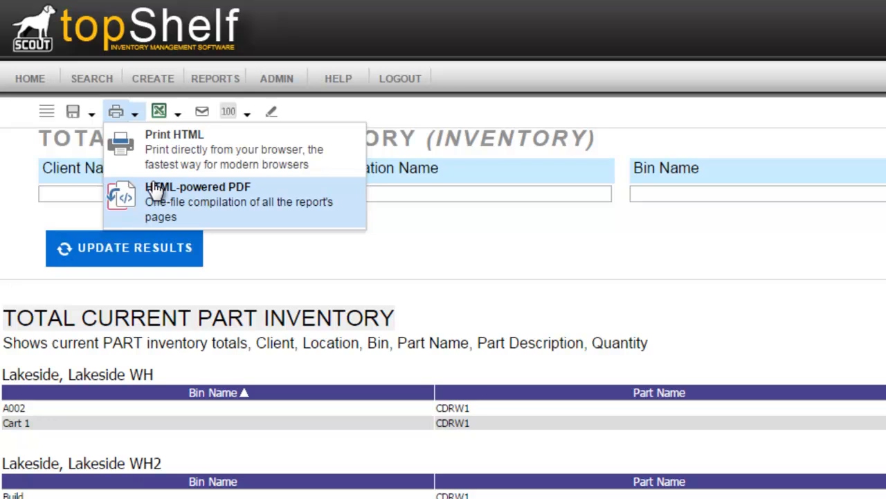
pyautogui.click(565, 251)
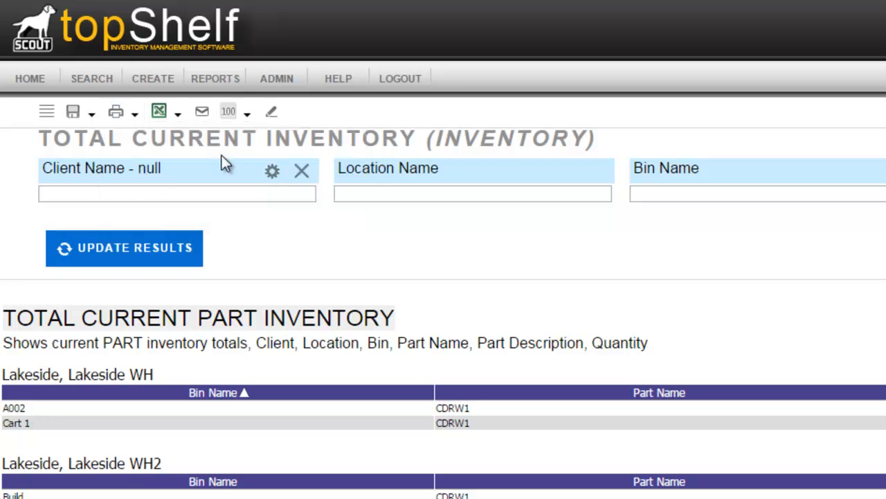
pyautogui.click(178, 115)
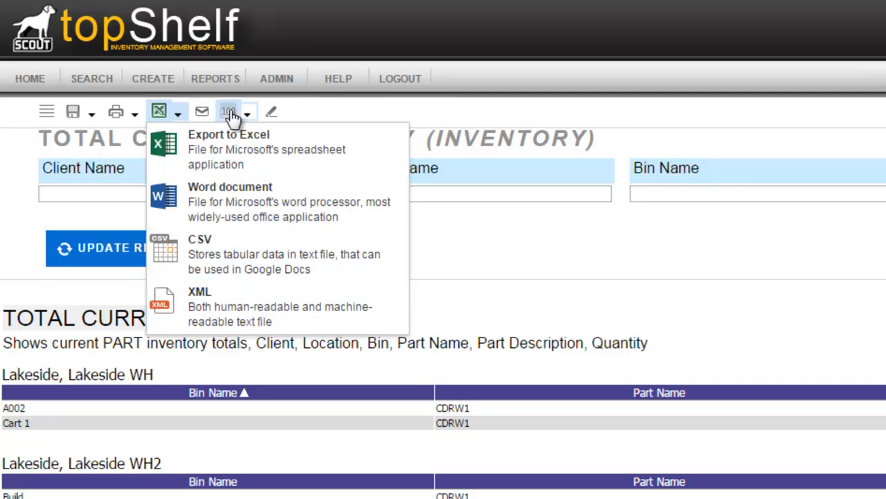
pyautogui.click(756, 326)
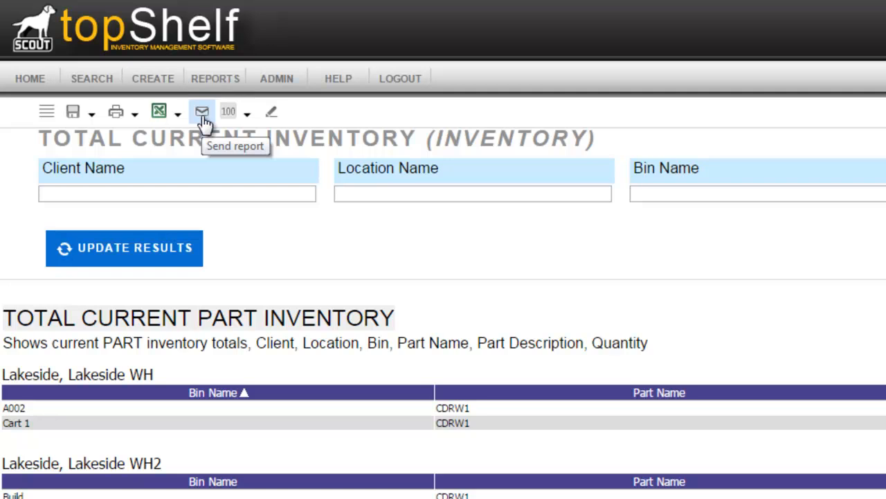
pyautogui.click(248, 115)
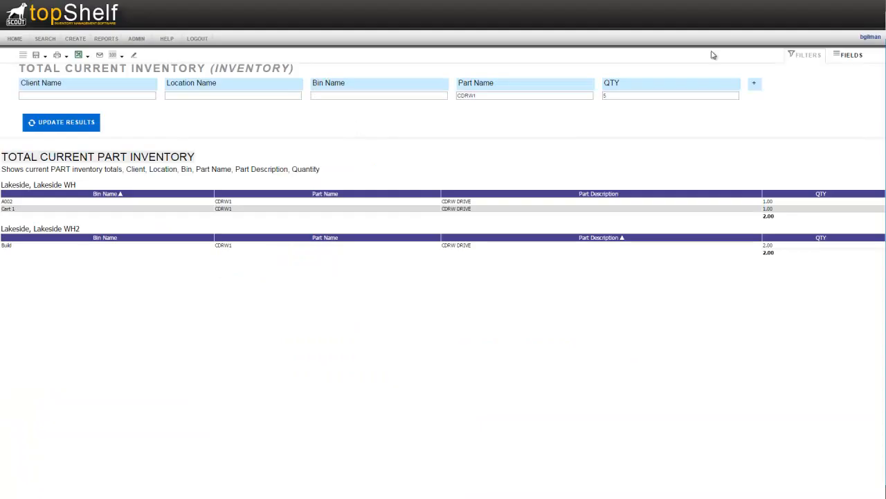
# Step: Remove the ClientName and LocationName fields from the report and update the results
pyautogui.click(845, 61)
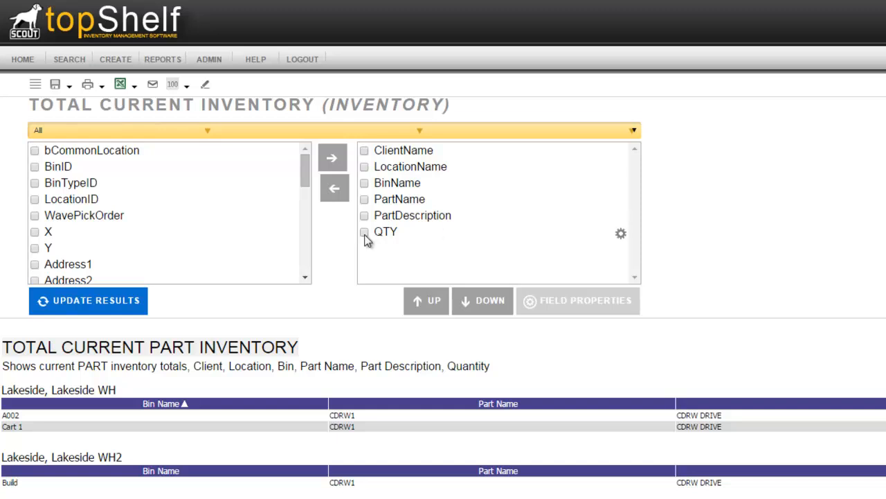
pyautogui.click(364, 150)
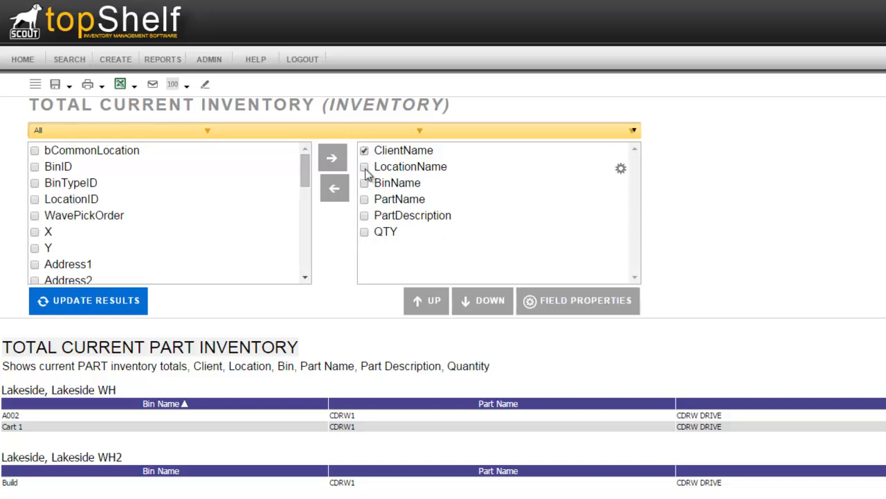
pyautogui.click(365, 168)
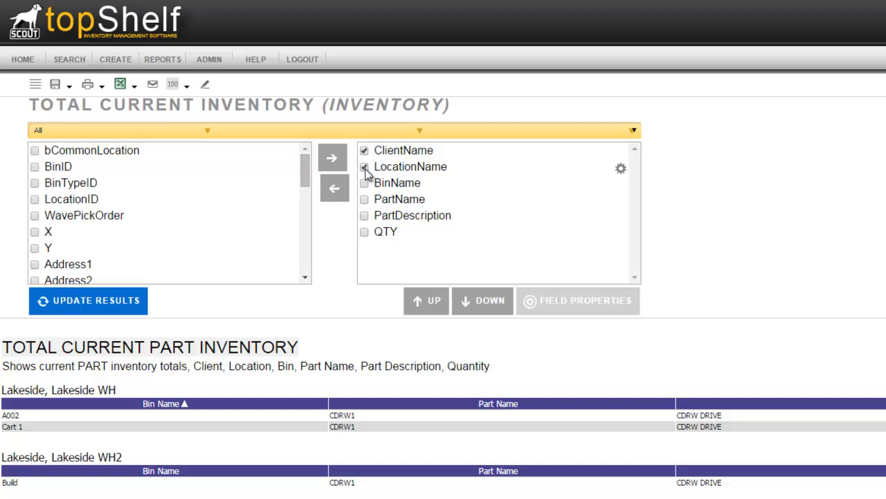
pyautogui.click(335, 189)
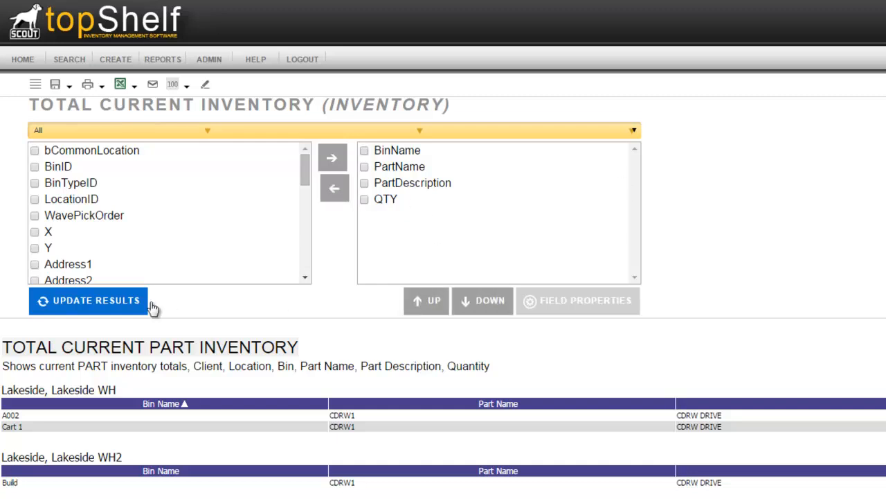
pyautogui.click(108, 307)
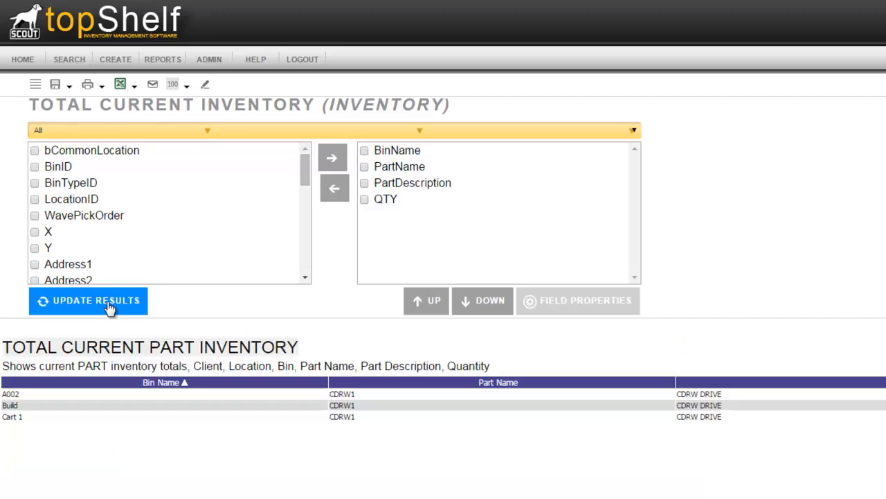